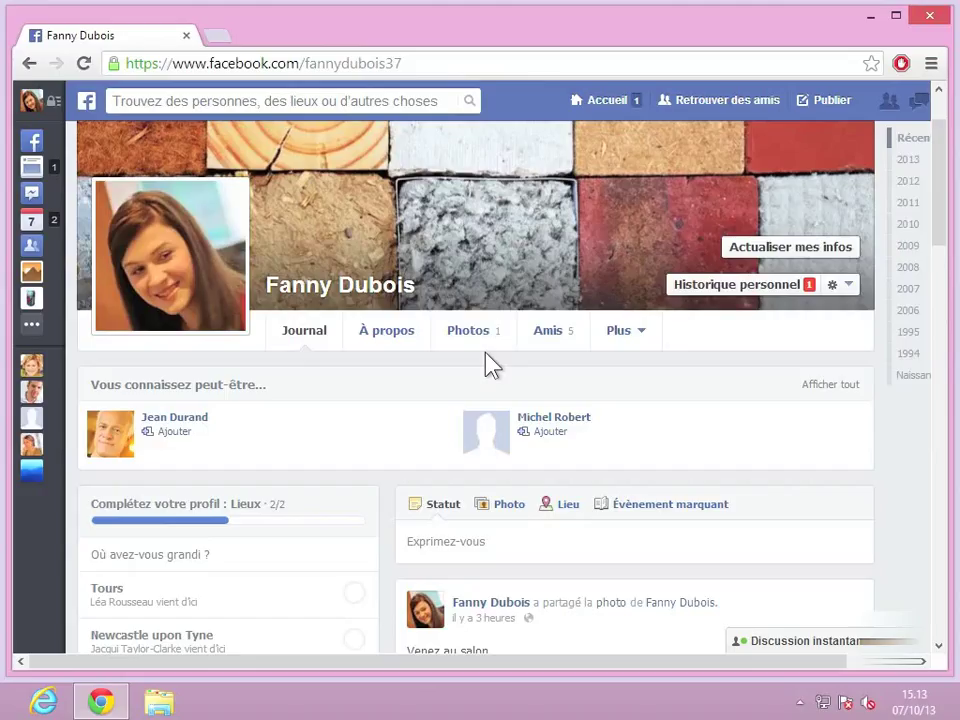
# Step: Set the audience for future posts to Personnalisé, opened only to Certaines personnes ou listes
pyautogui.click(56, 104)
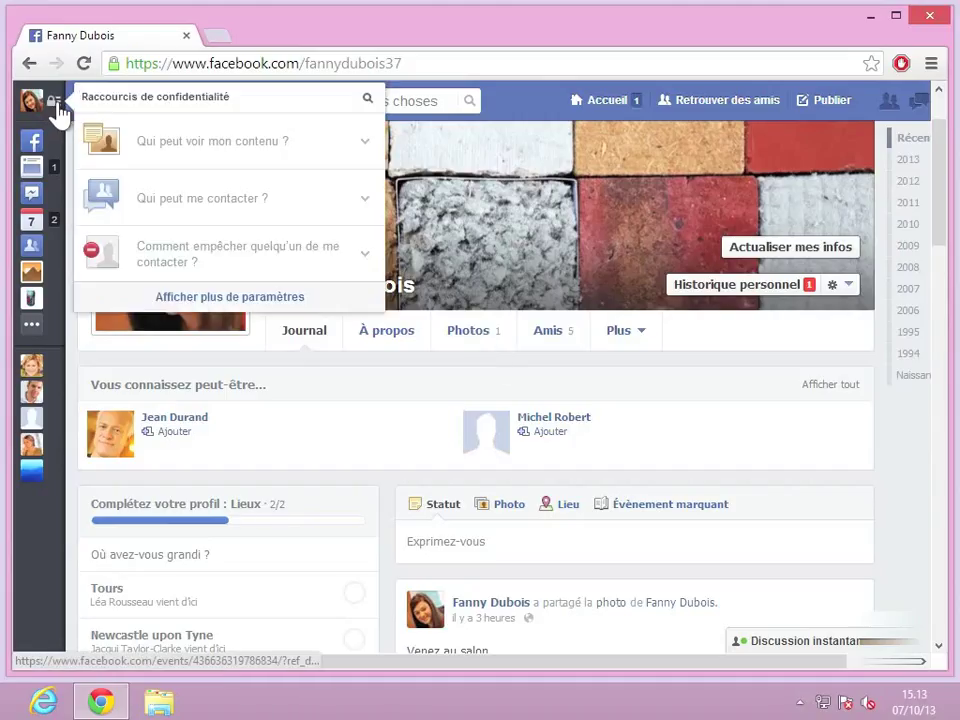
pyautogui.click(246, 150)
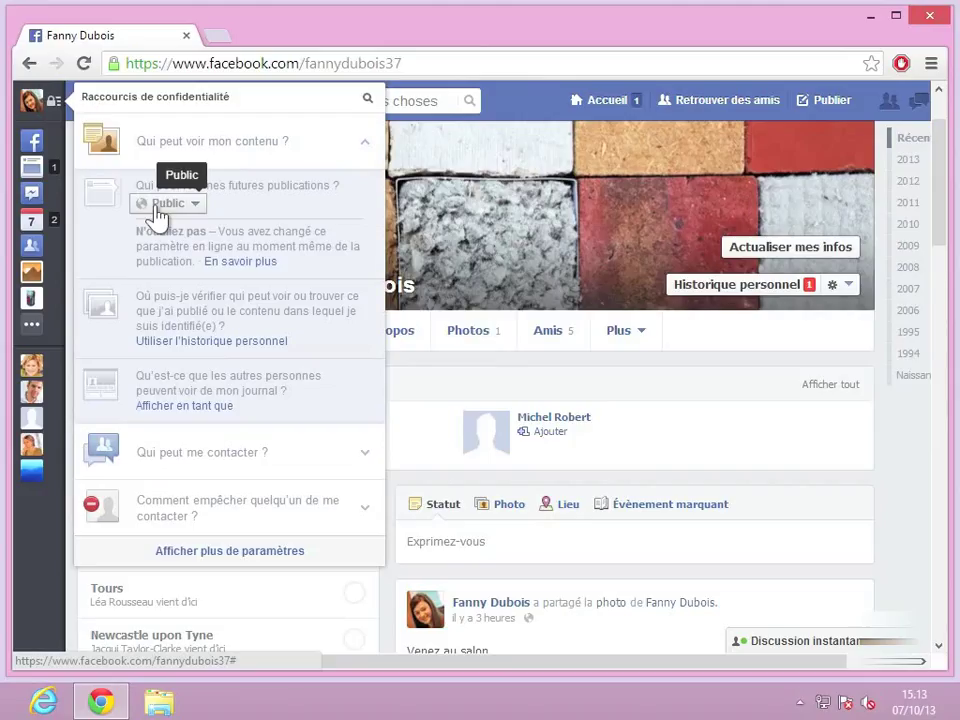
pyautogui.click(160, 204)
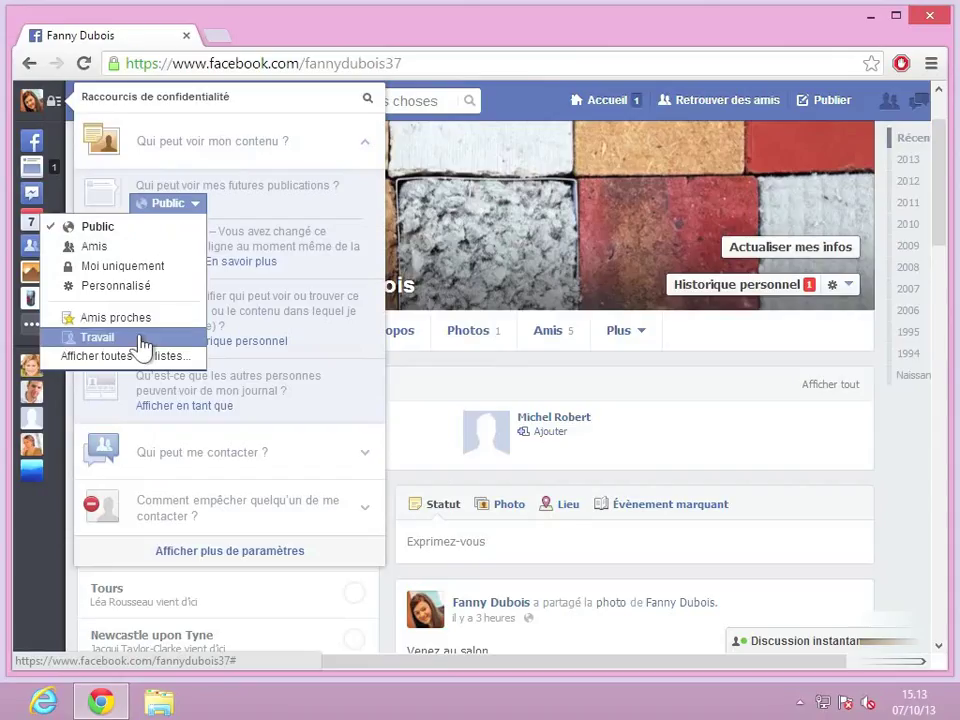
pyautogui.click(116, 286)
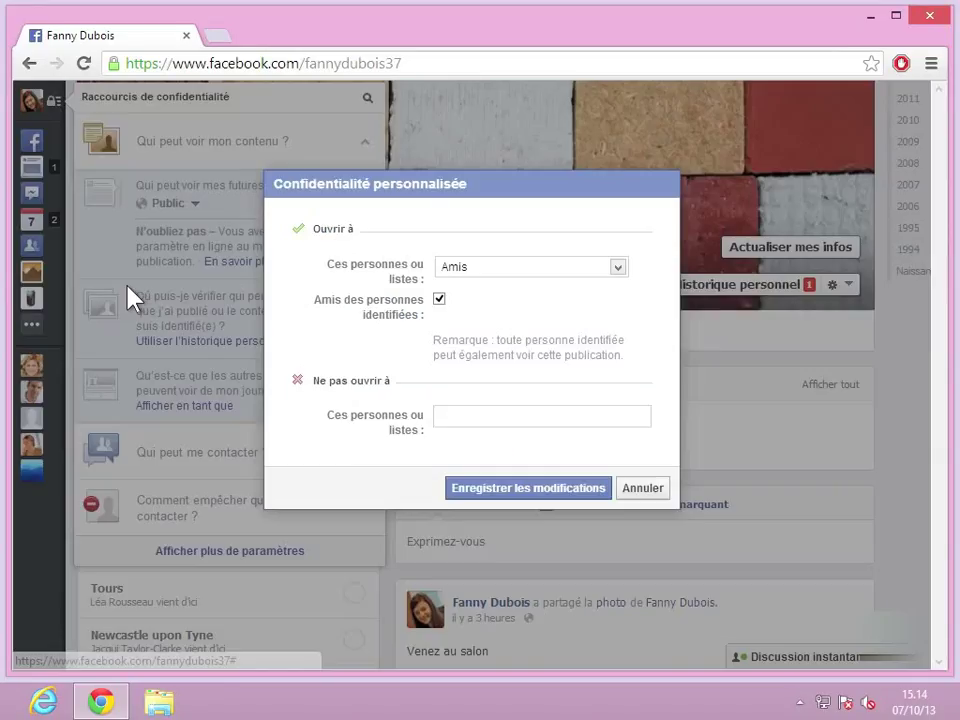
pyautogui.click(478, 270)
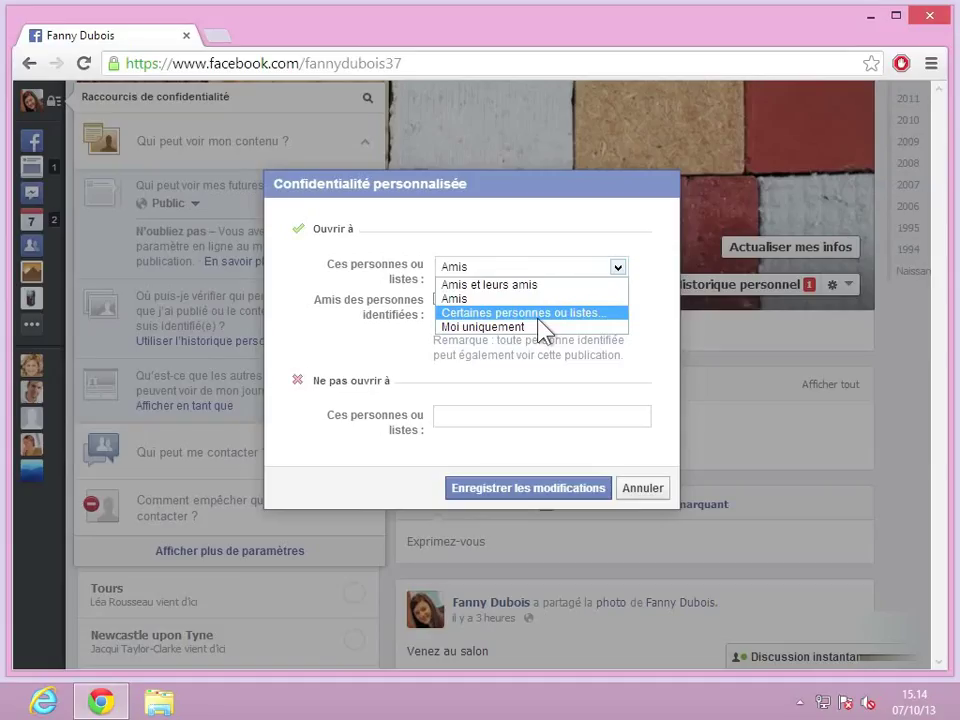
pyautogui.click(515, 313)
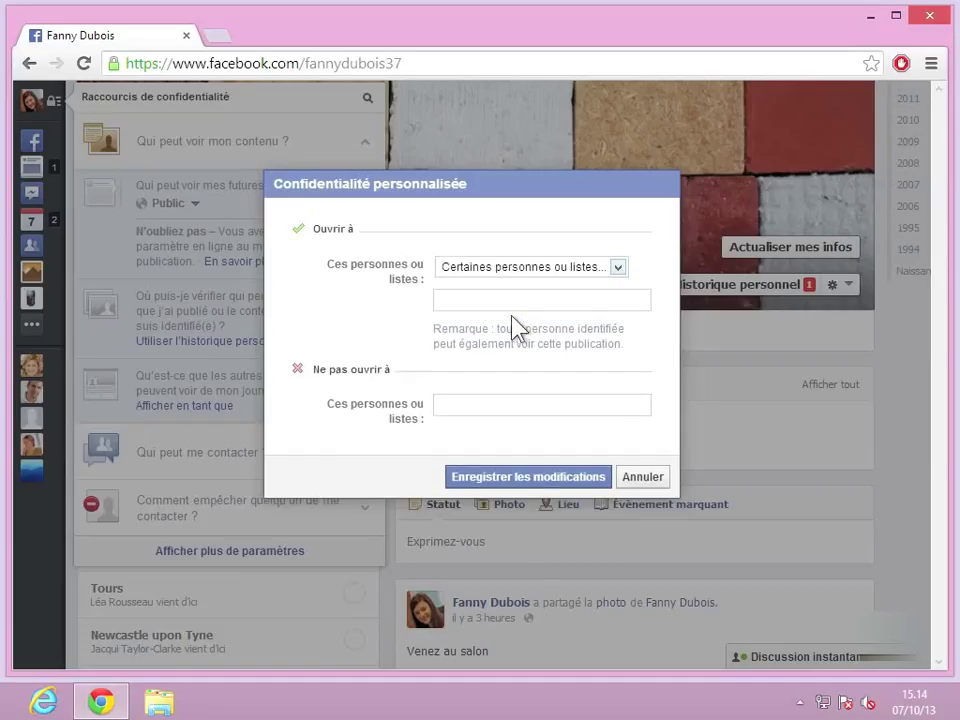
# Step: Allow one friend, whose name starts with L, plus the Famille and Amis proches lists to see future posts
pyautogui.click(502, 293)
pyautogui.write('L')
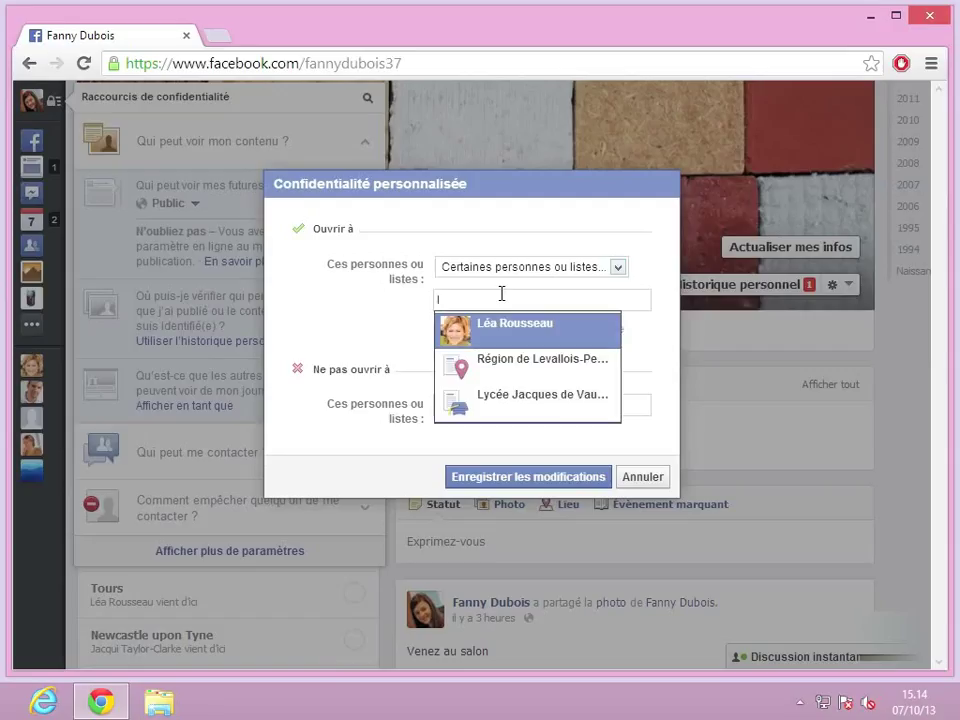
pyautogui.click(465, 327)
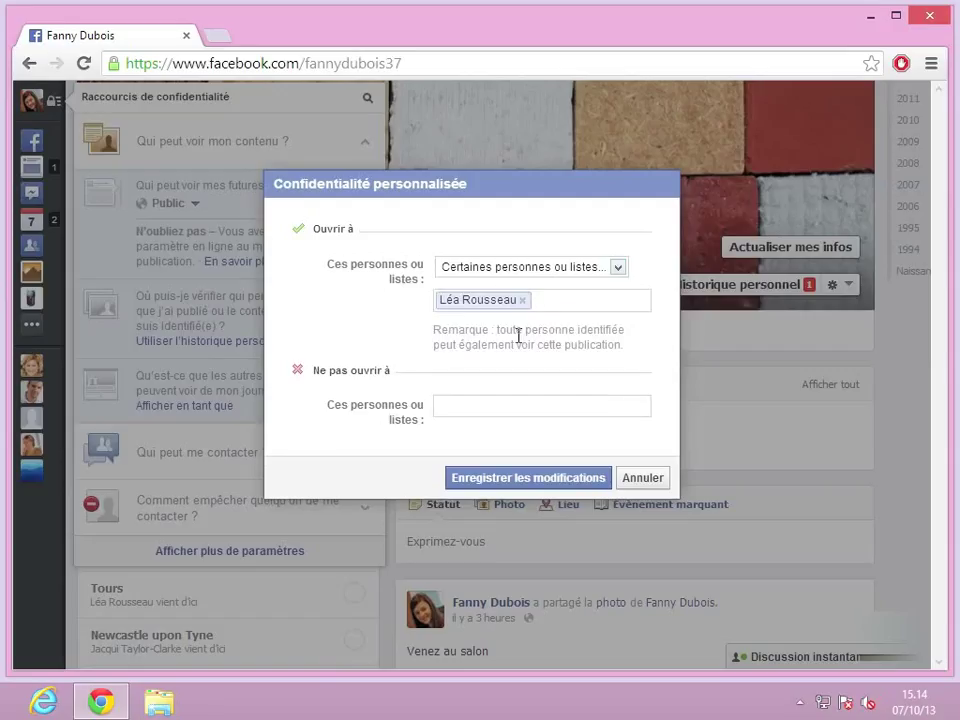
pyautogui.write('fa')
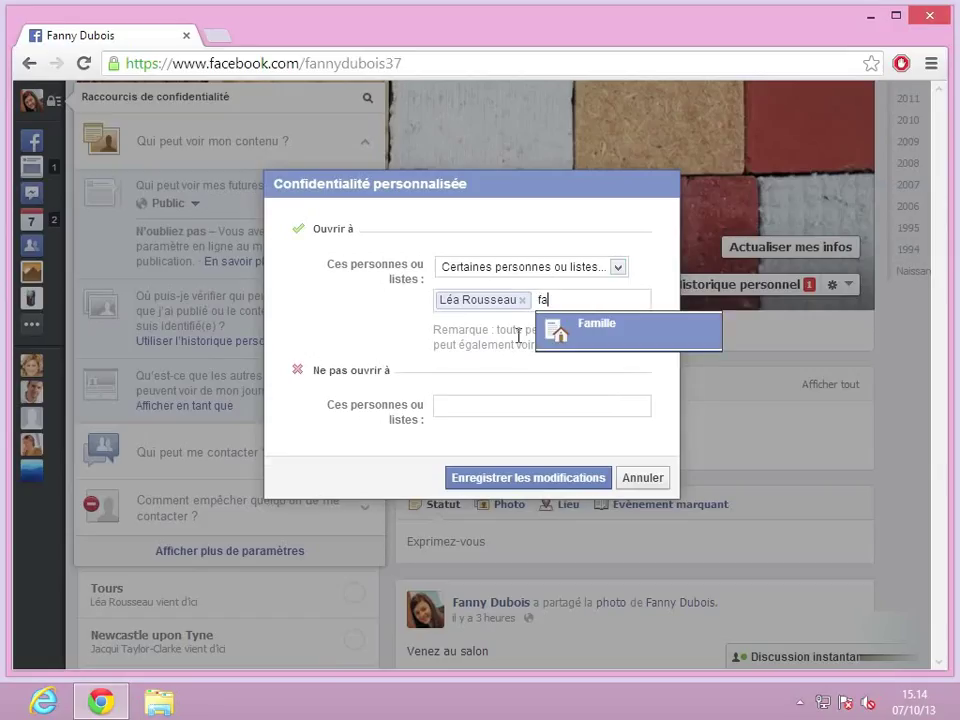
pyautogui.click(609, 334)
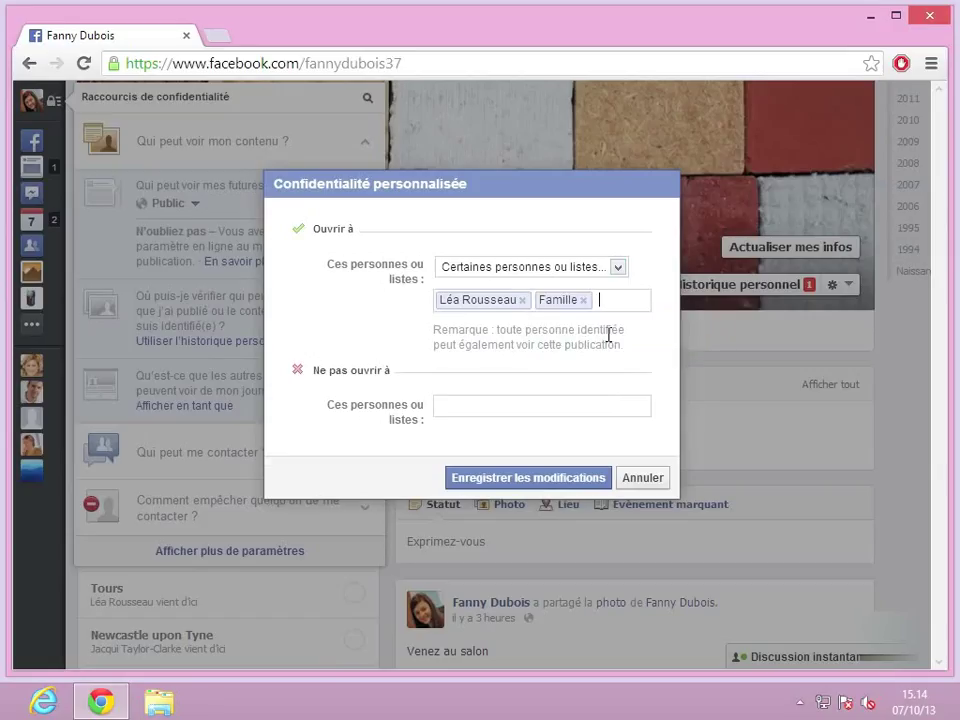
pyautogui.write('ami')
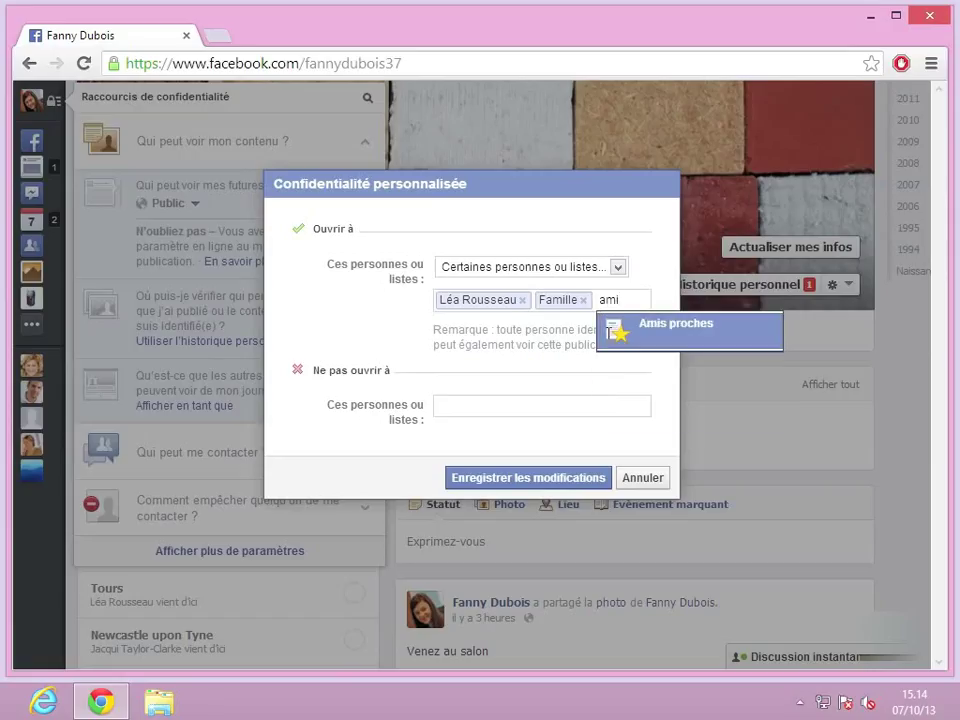
pyautogui.click(677, 336)
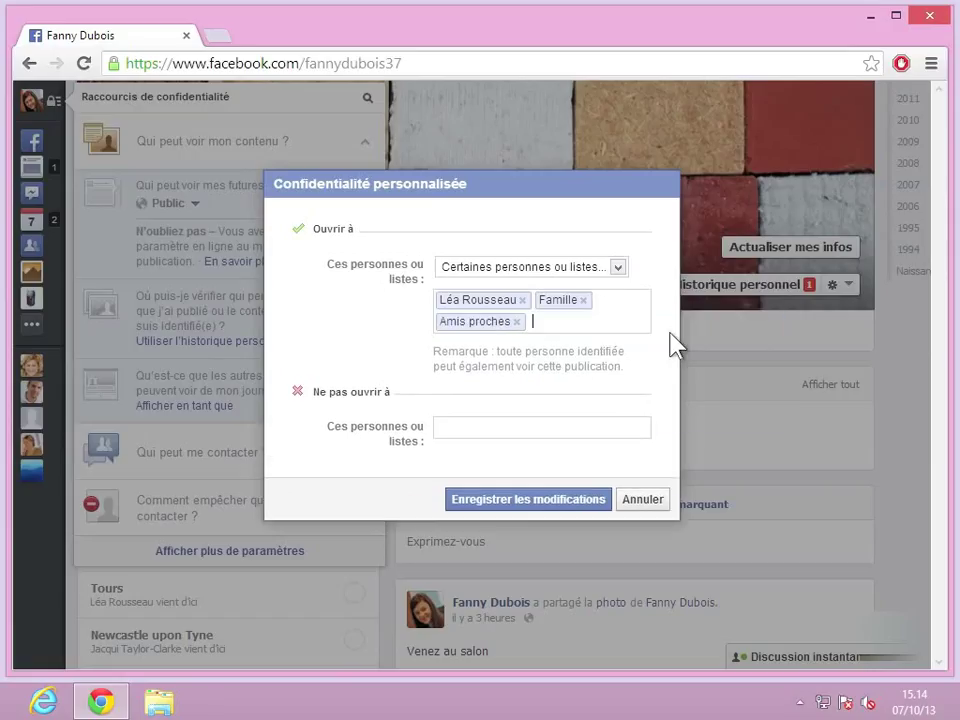
# Step: Exclude the Lycée Jacques de Vaucanson list from future posts, save the custom privacy and dismiss the notice
pyautogui.click(450, 430)
pyautogui.write('l')
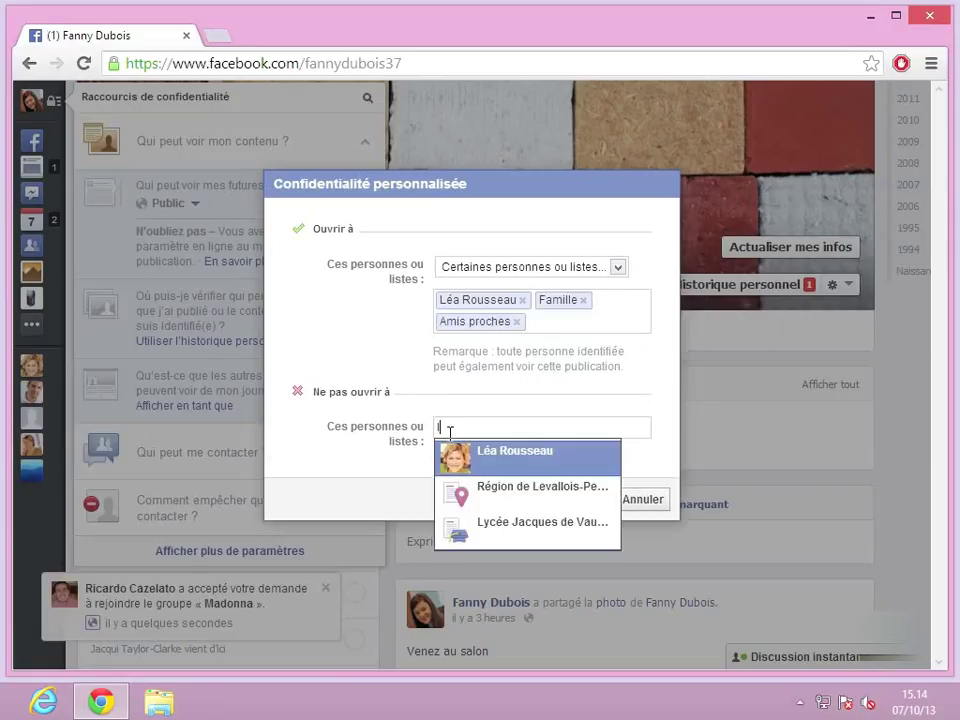
pyautogui.click(507, 530)
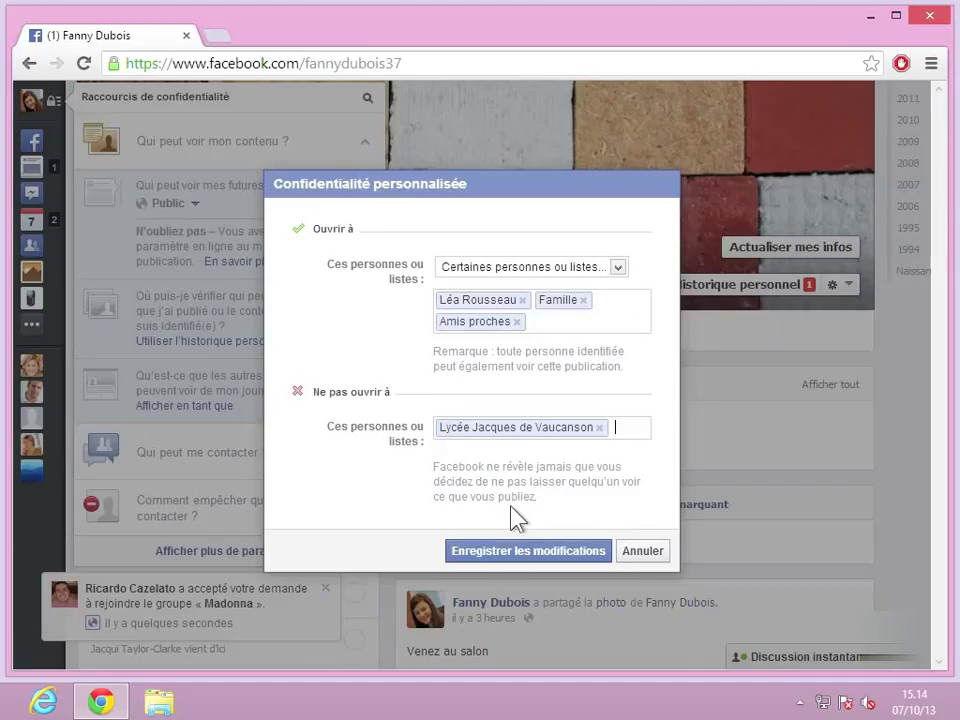
pyautogui.click(503, 555)
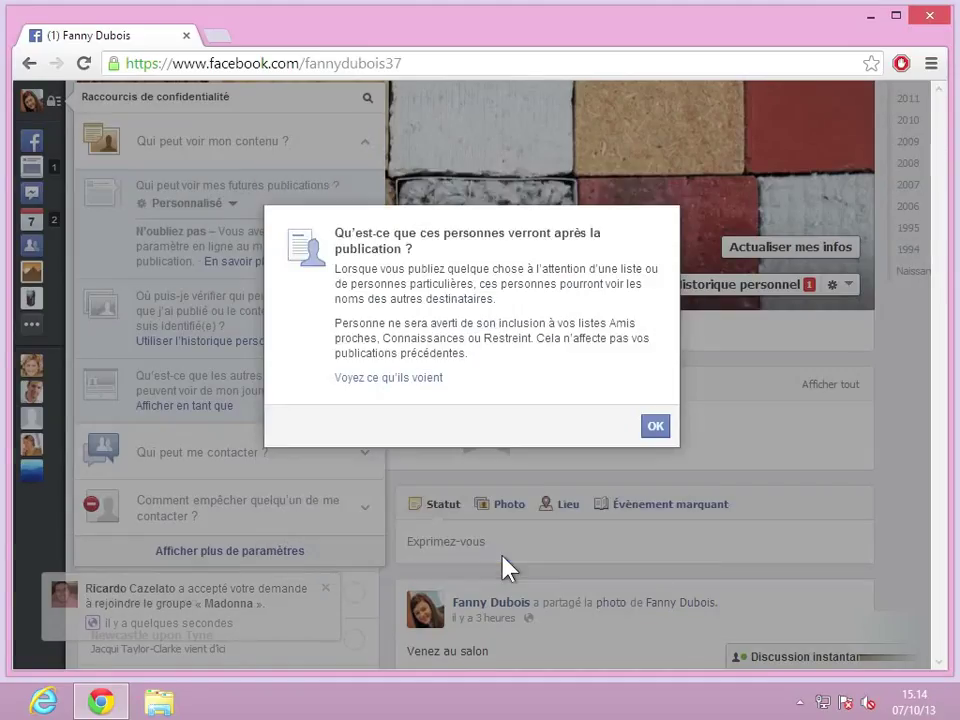
pyautogui.click(656, 428)
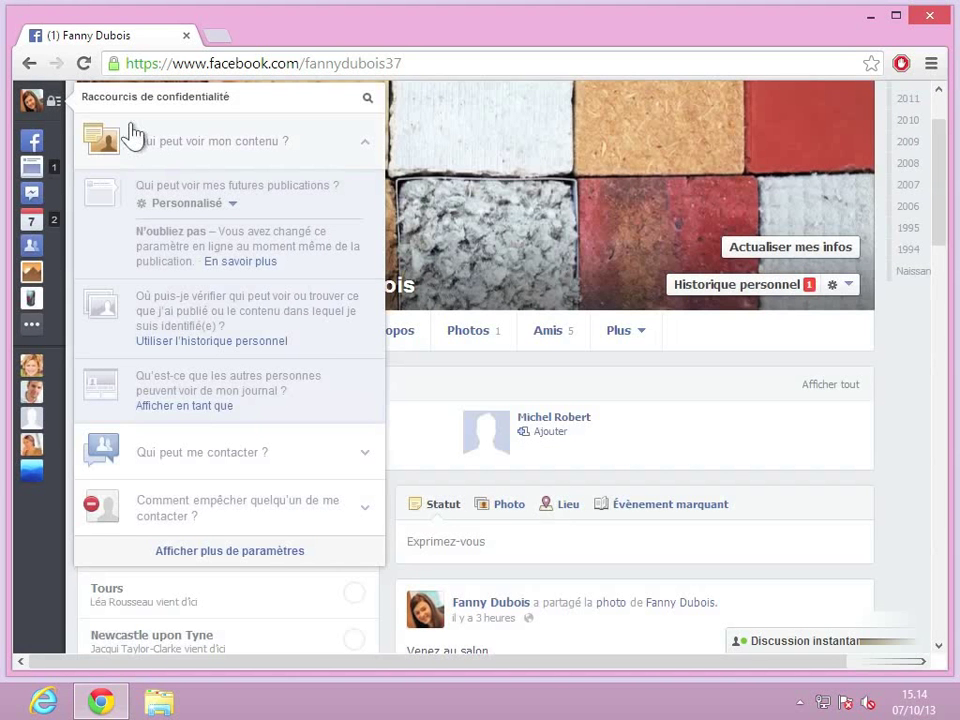
pyautogui.click(209, 207)
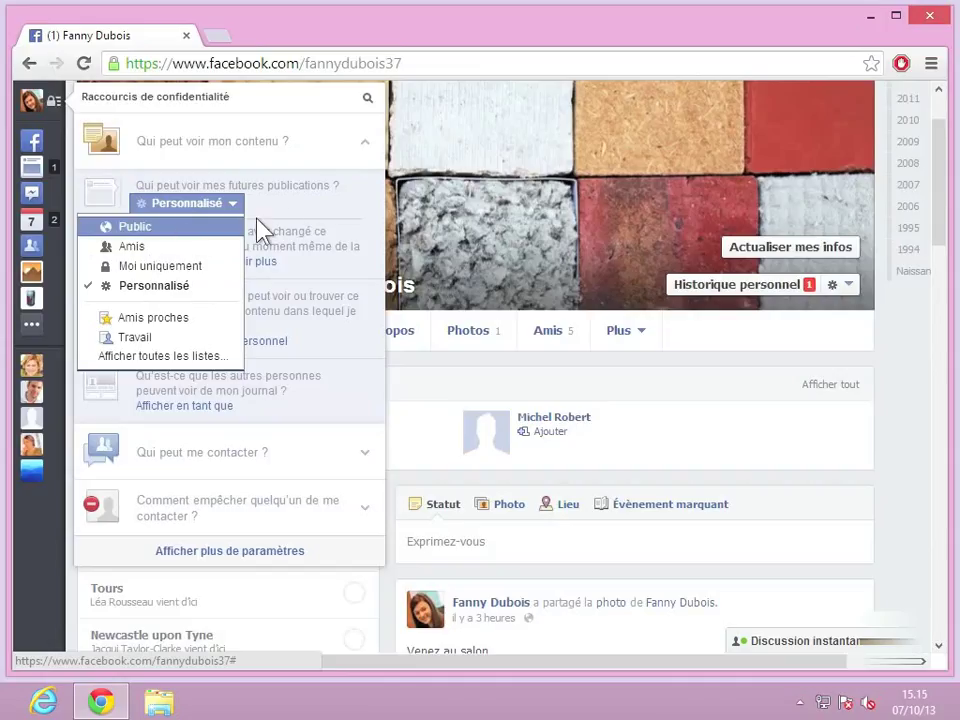
pyautogui.click(287, 216)
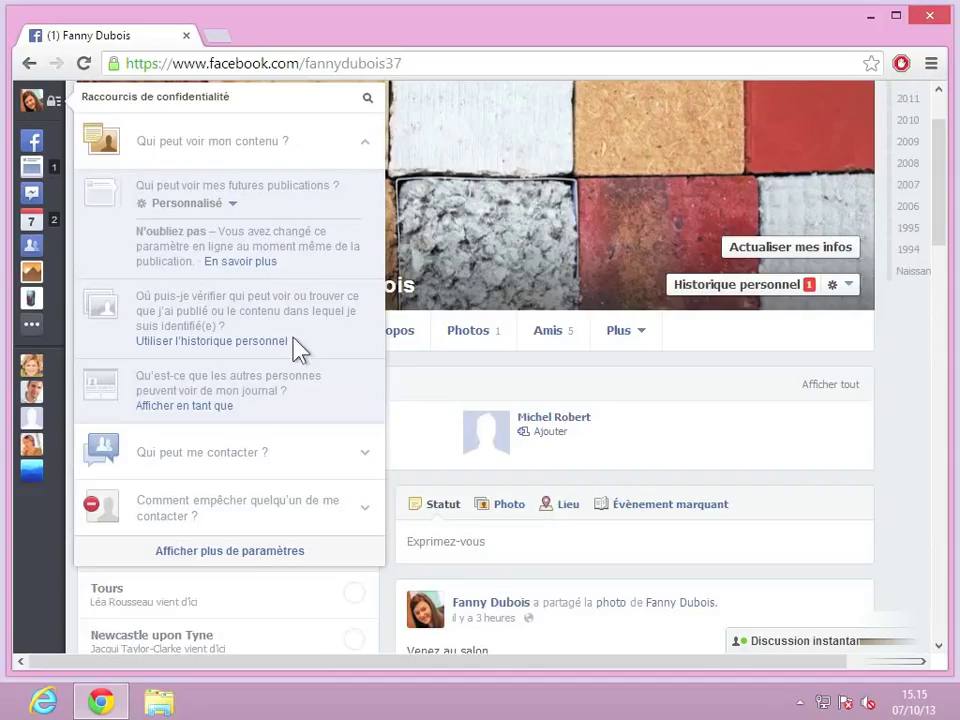
# Step: In the Journal et identification settings, let Amis et leurs amis see posts the account is tagged in on its timeline
pyautogui.click(224, 551)
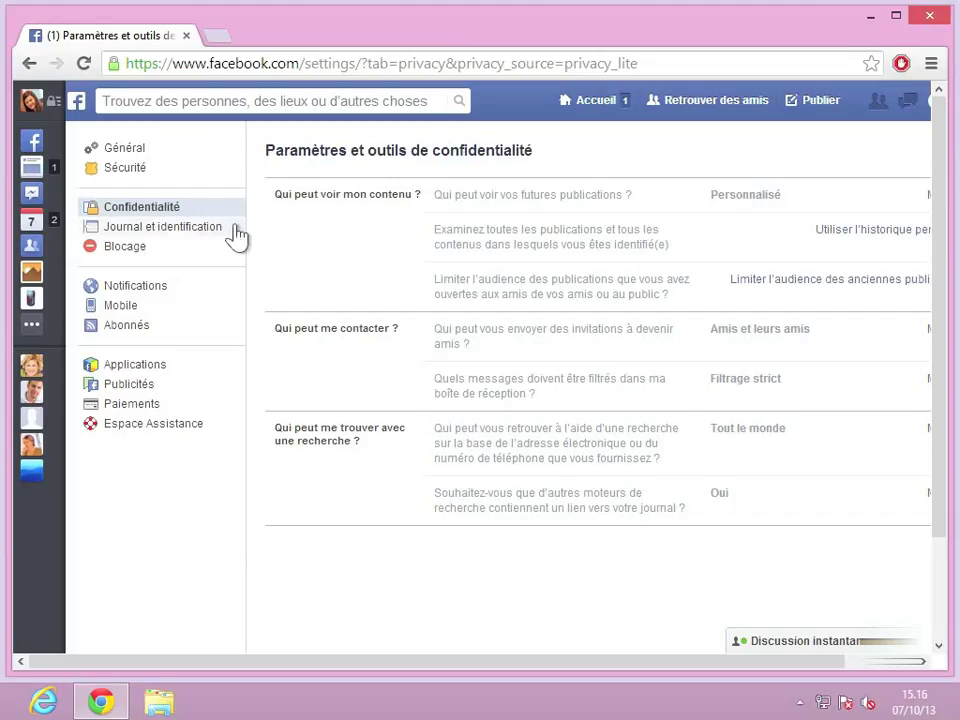
pyautogui.click(187, 233)
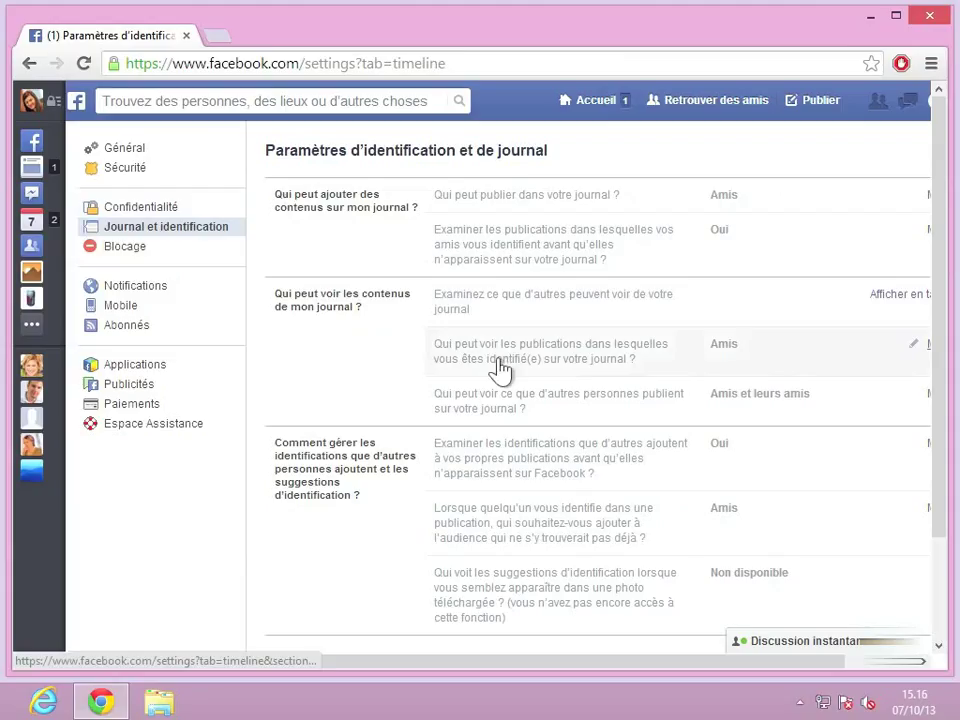
pyautogui.hscroll(2, 500, 370)
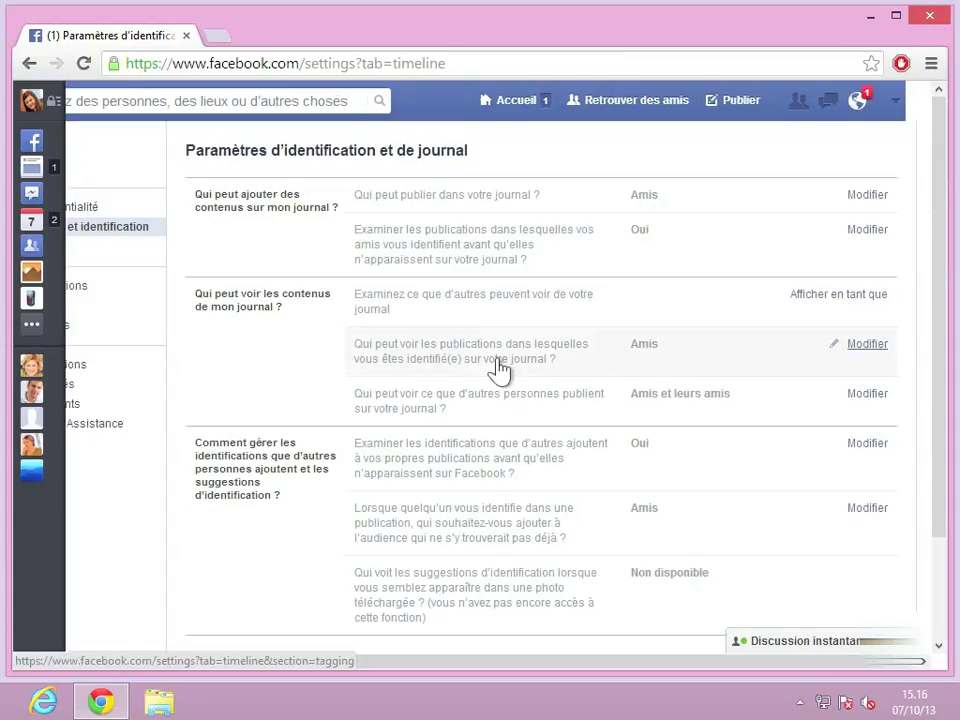
pyautogui.click(866, 352)
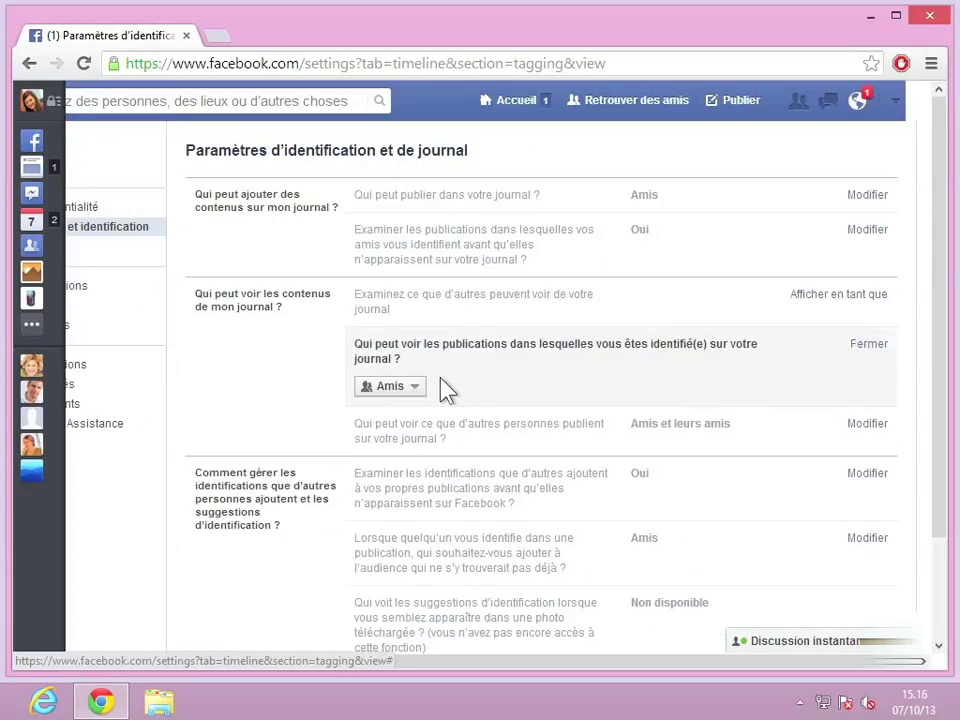
pyautogui.click(417, 392)
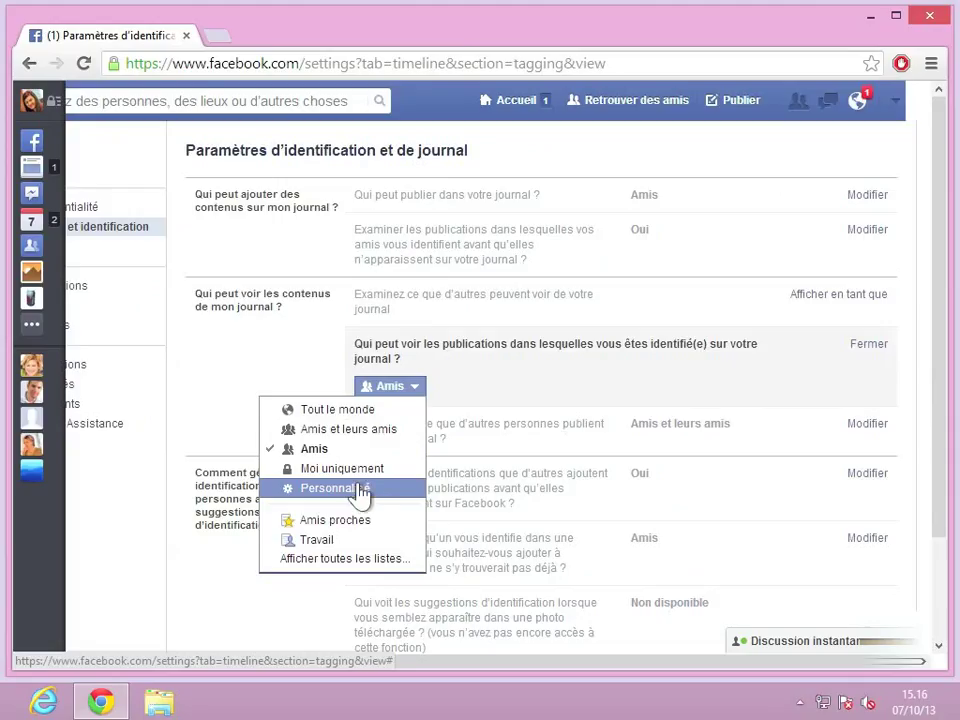
pyautogui.click(365, 430)
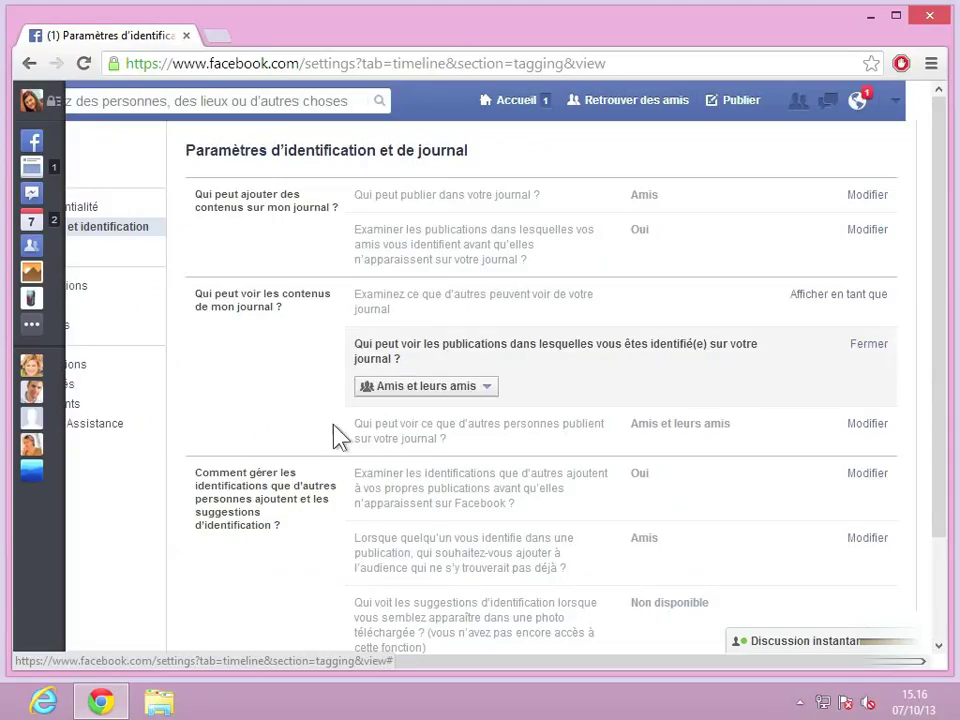
# Step: Restrict who can see what other people post on the timeline to Amis
pyautogui.click(876, 427)
pyautogui.click(489, 426)
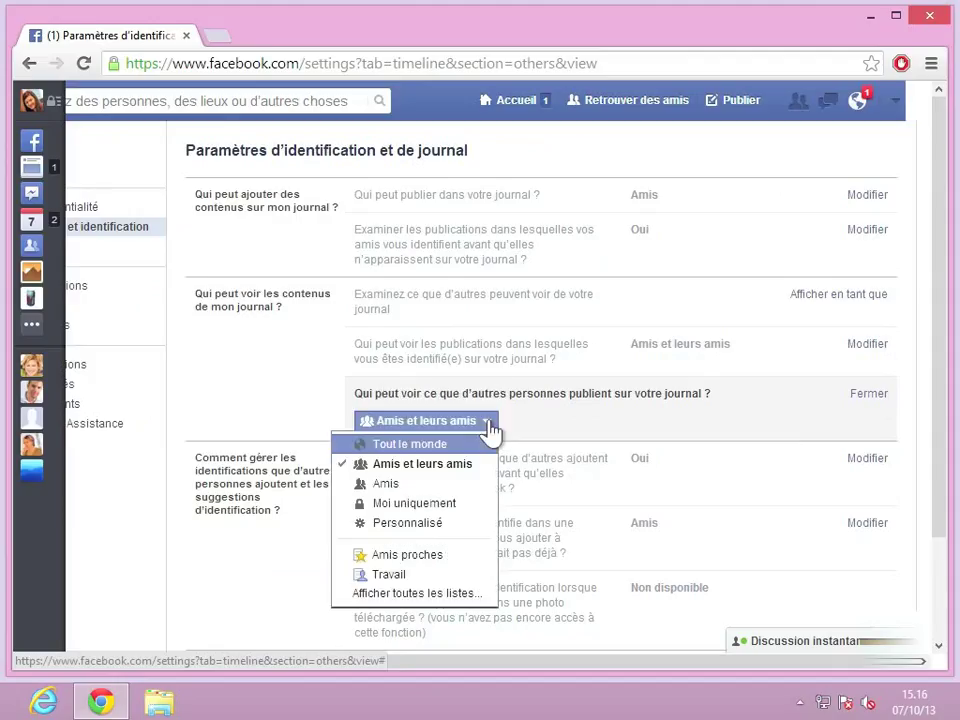
pyautogui.click(386, 484)
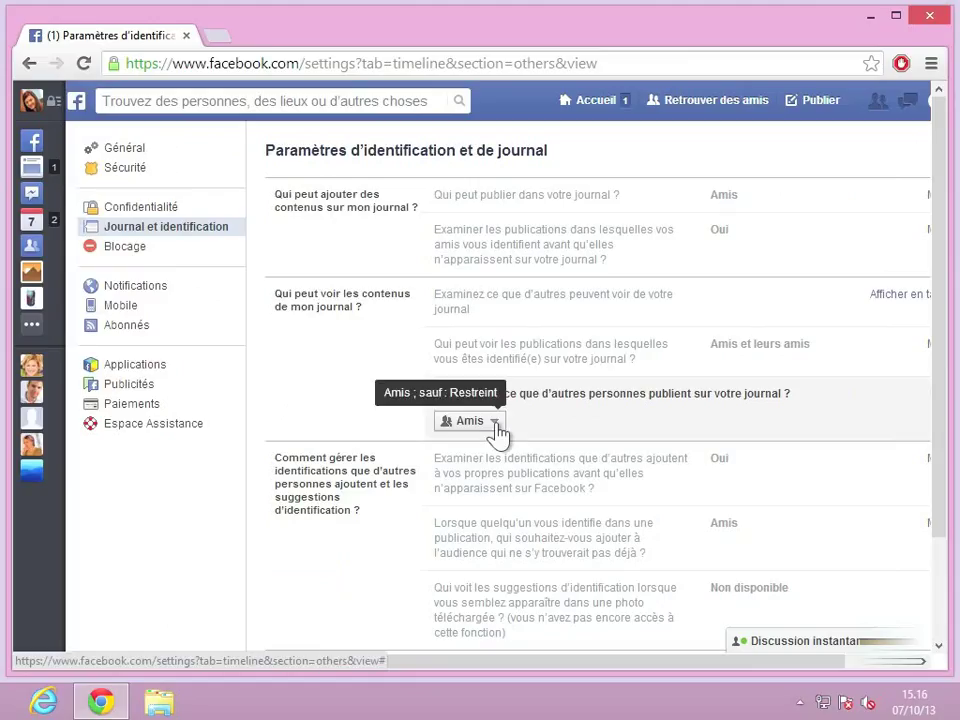
# Step: Use the privacy shortcuts to allow Tout le monde to send friend requests
pyautogui.click(55, 104)
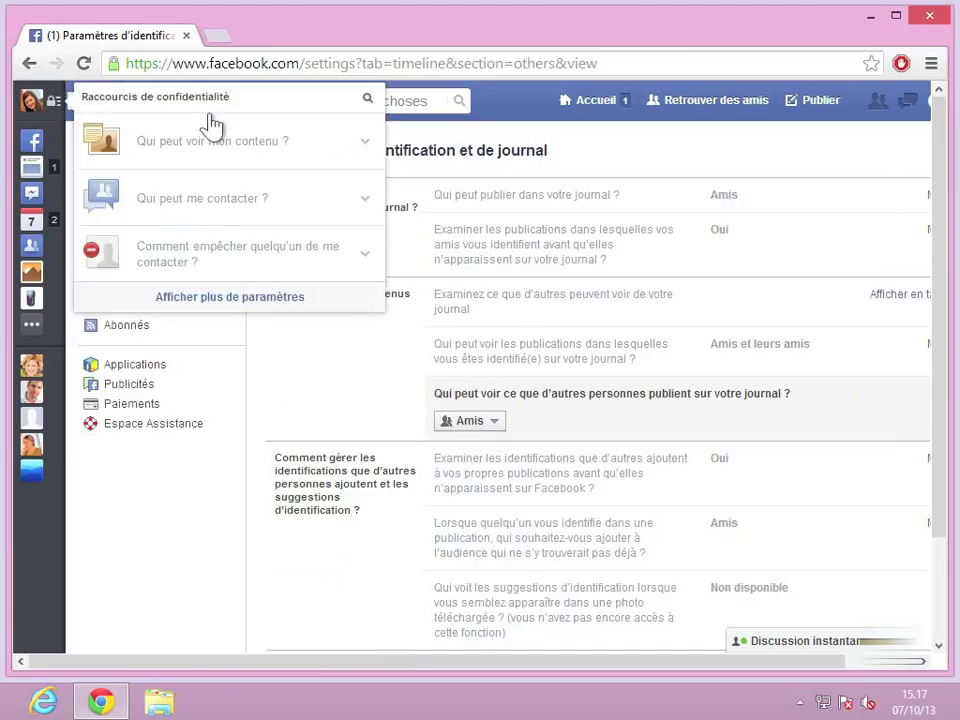
pyautogui.click(237, 210)
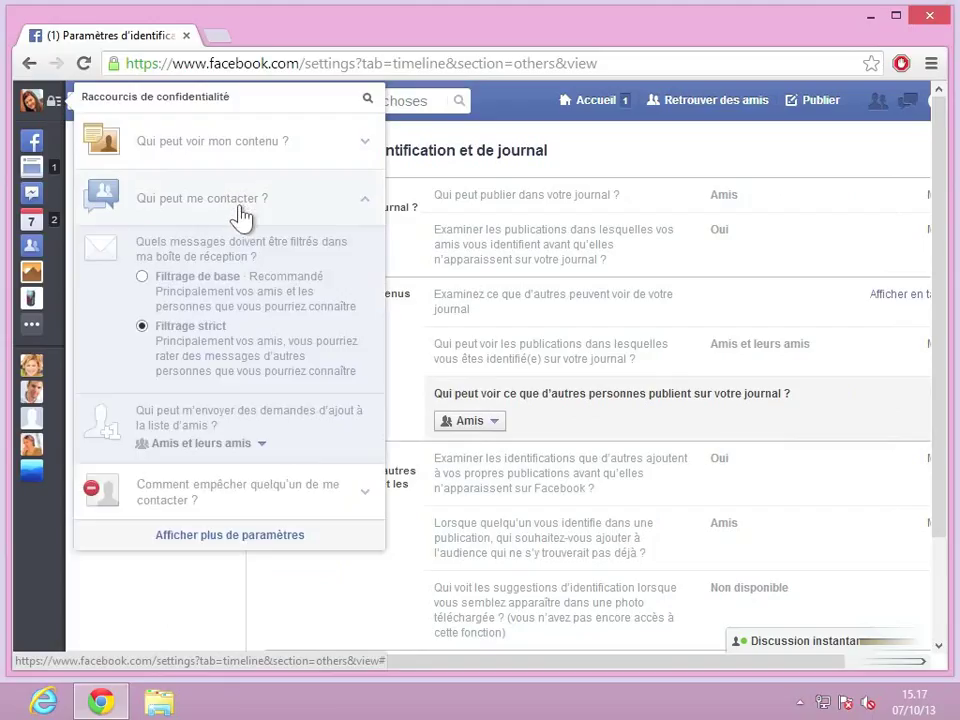
pyautogui.click(230, 448)
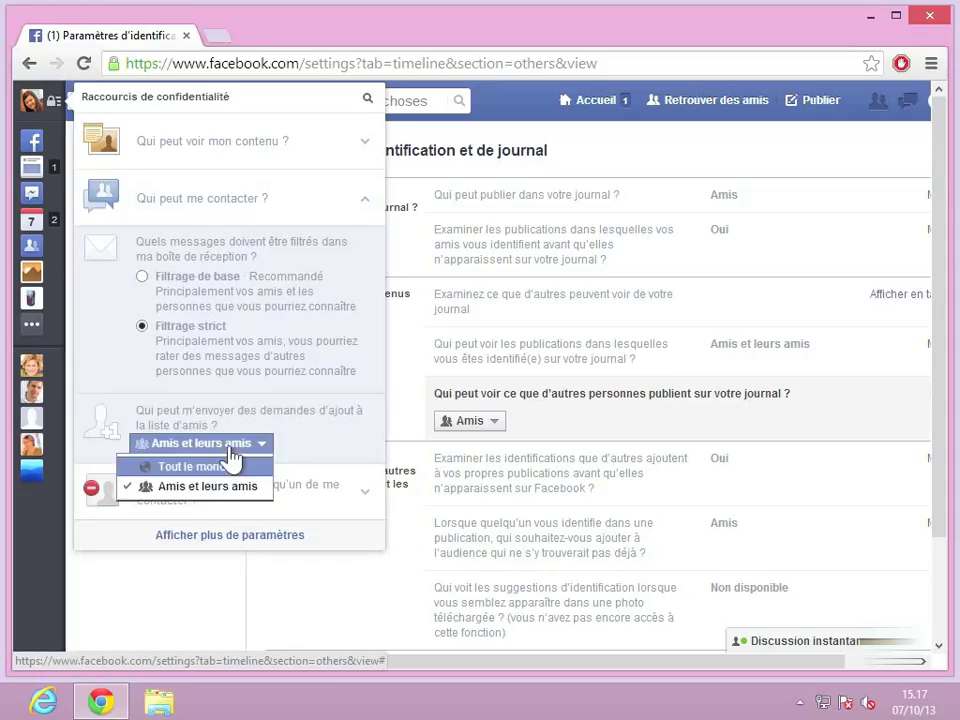
pyautogui.click(184, 472)
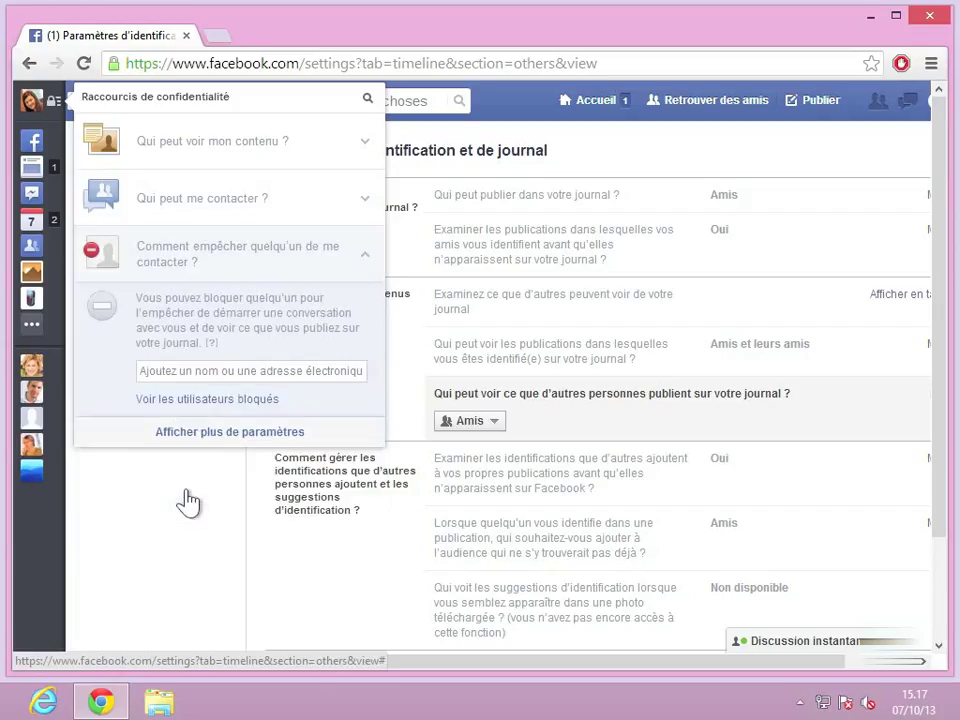
# Step: Limit the audience of all old timeline posts from the full privacy settings and confirm the change
pyautogui.click(230, 432)
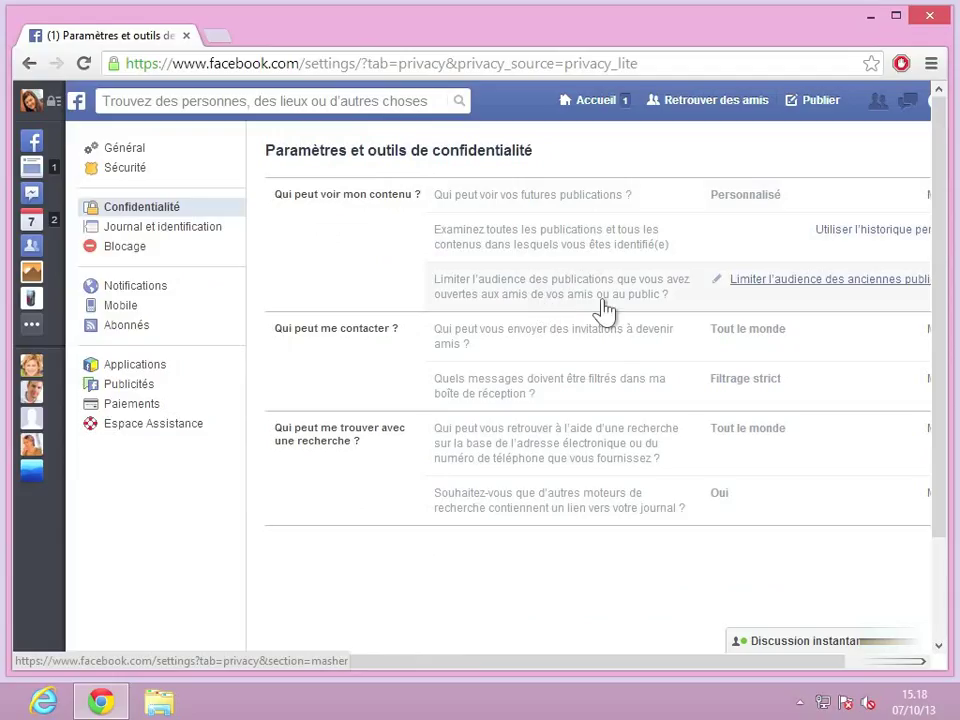
pyautogui.hscroll(2, 605, 310)
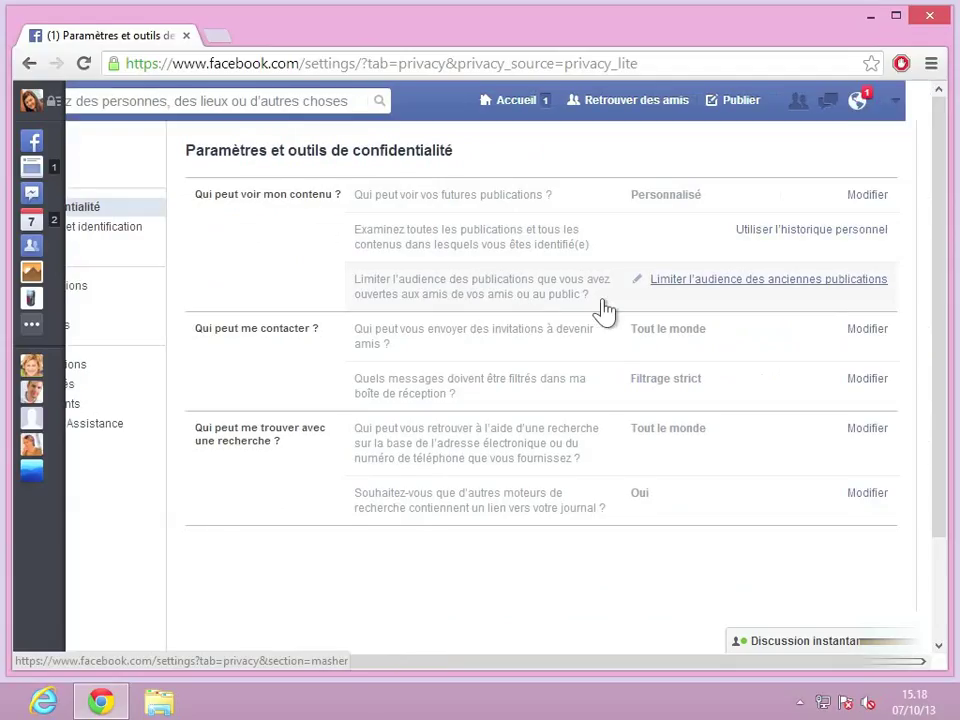
pyautogui.click(679, 286)
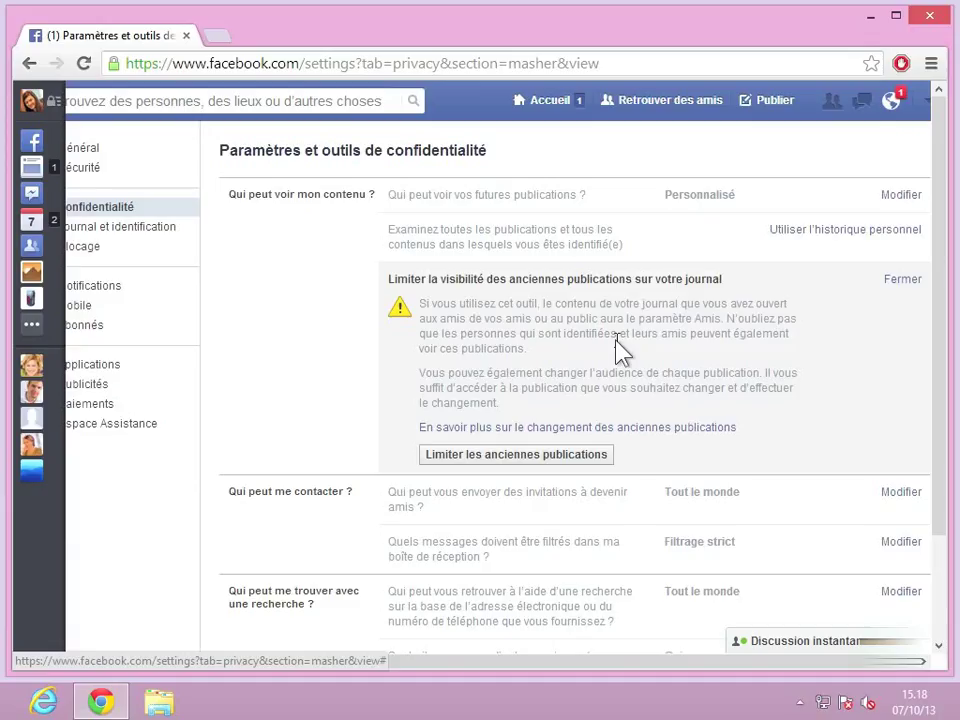
pyautogui.click(548, 460)
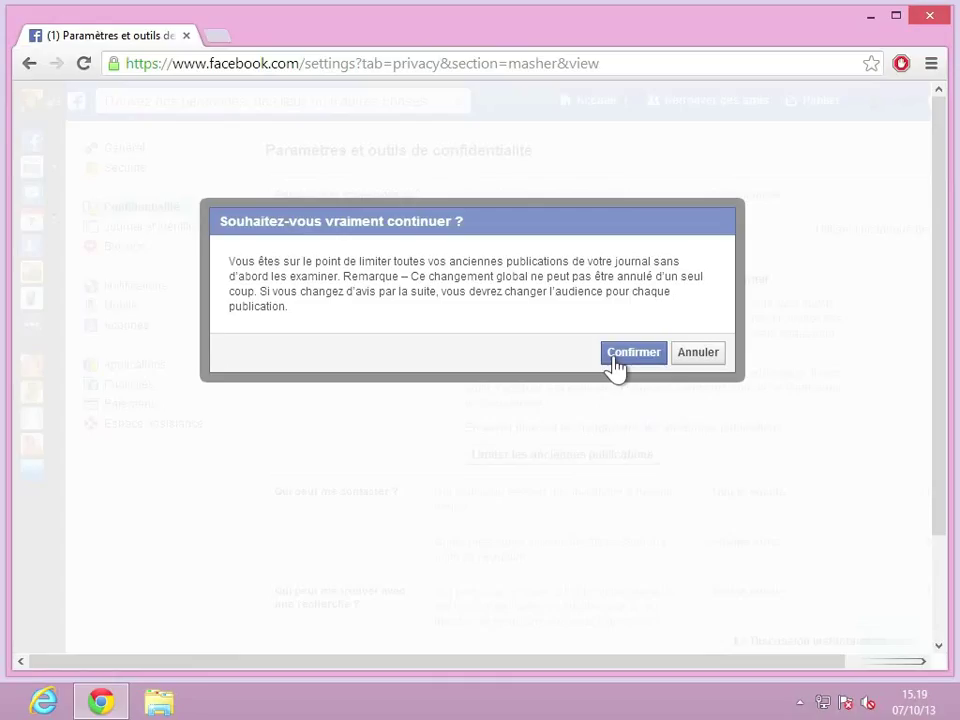
pyautogui.click(632, 353)
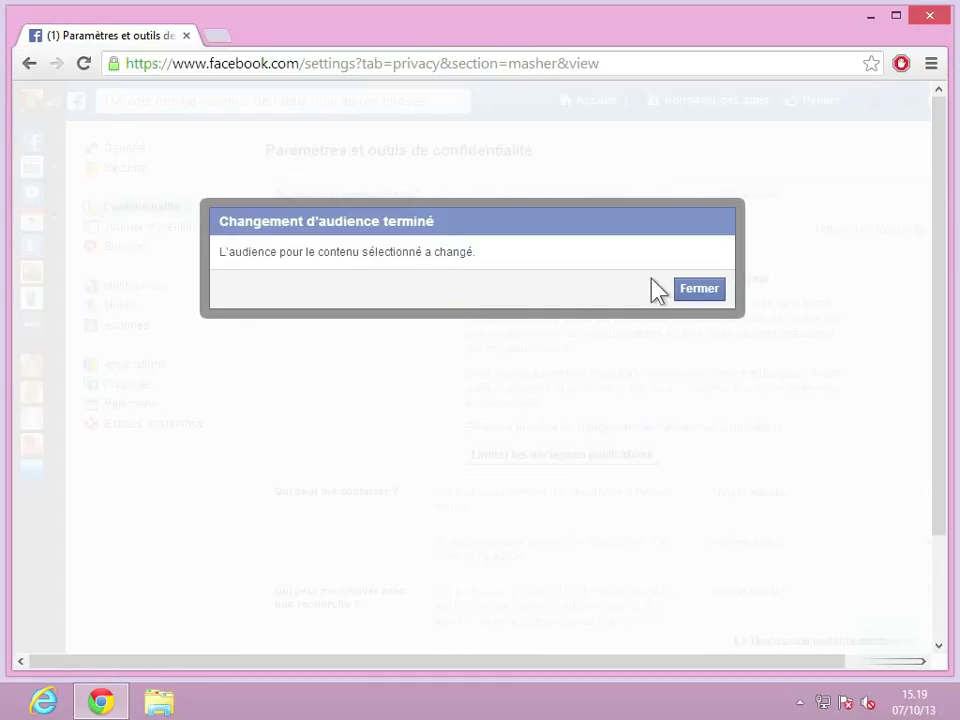
# Step: Dismiss the audience change notice and stop other search engines from including a link to the timeline, confirming the change
pyautogui.click(710, 291)
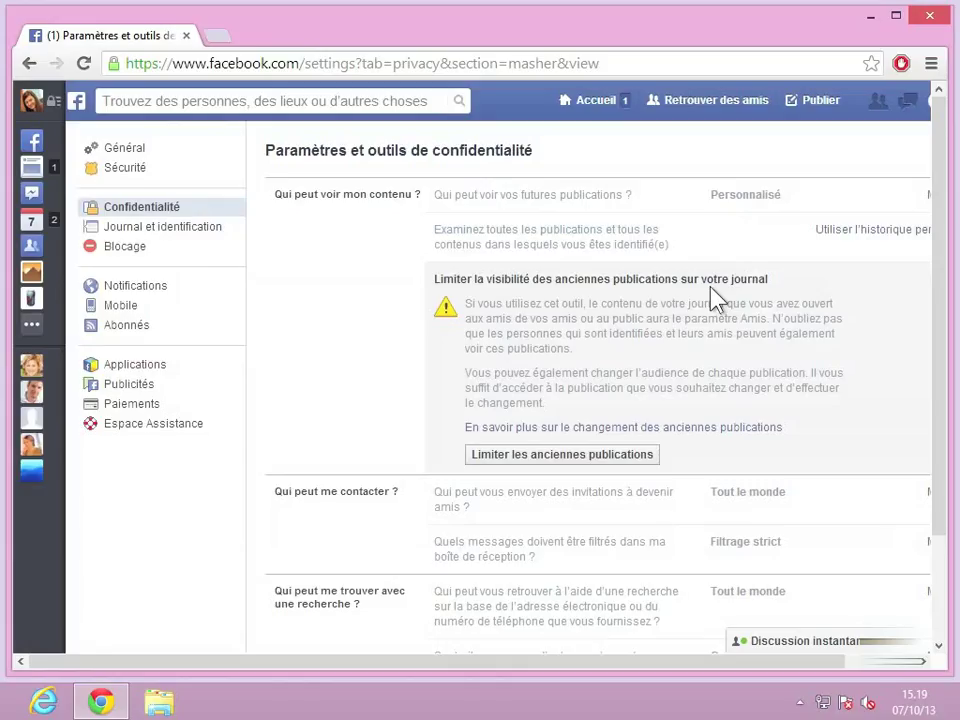
pyautogui.scroll(-3, 713, 298)
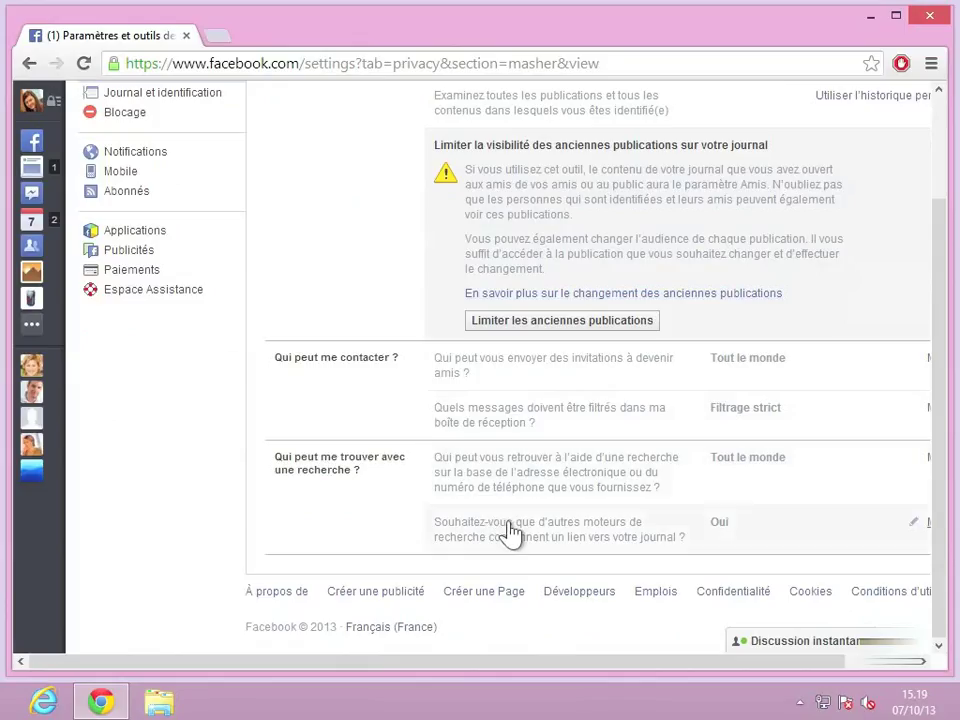
pyautogui.click(917, 530)
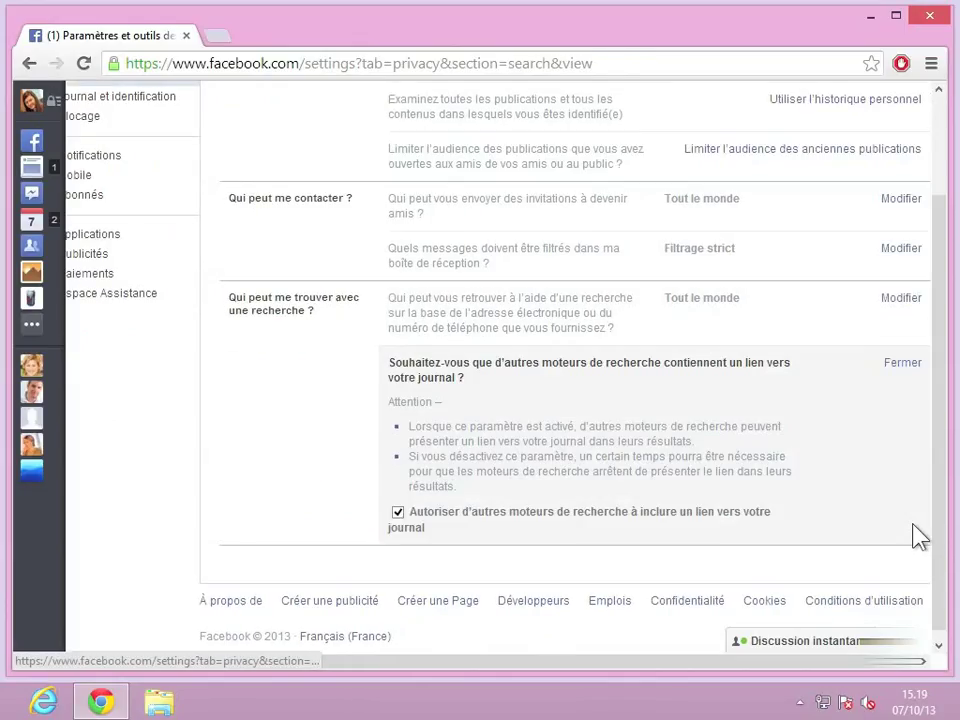
pyautogui.click(493, 521)
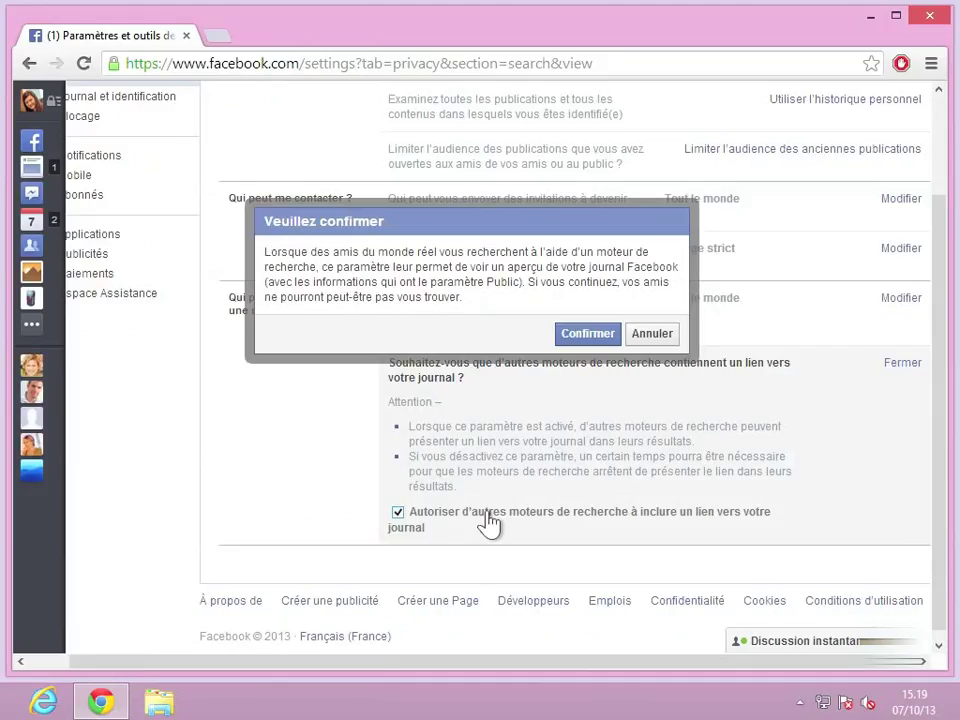
pyautogui.click(590, 338)
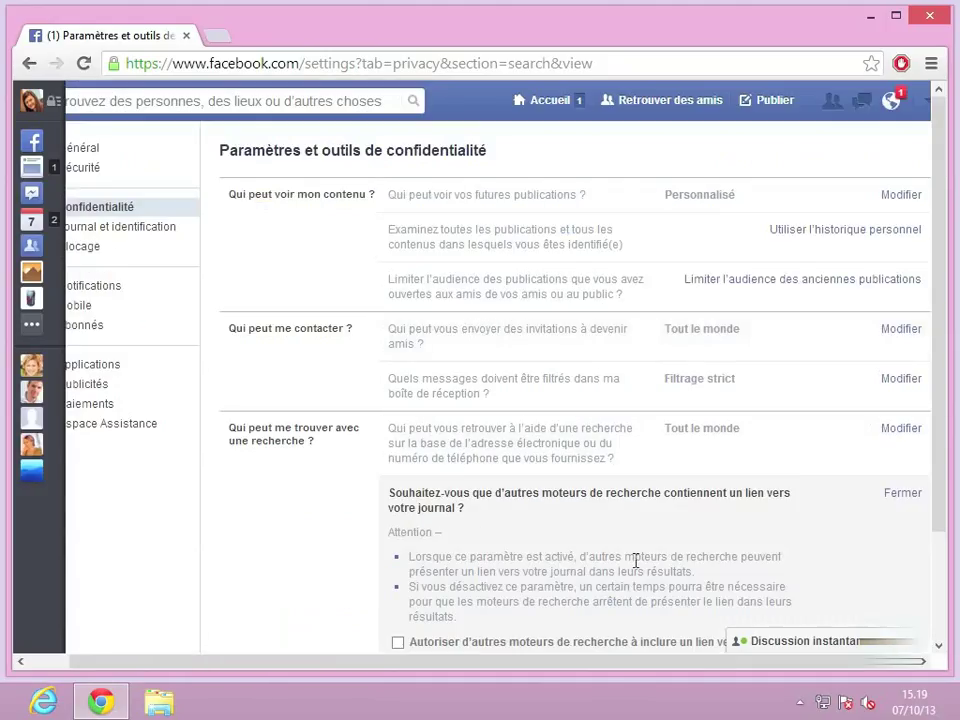
# Step: Restrict who can look up the account by its e-mail address or phone number to Amis et leurs amis
pyautogui.hscroll(1, 636, 560)
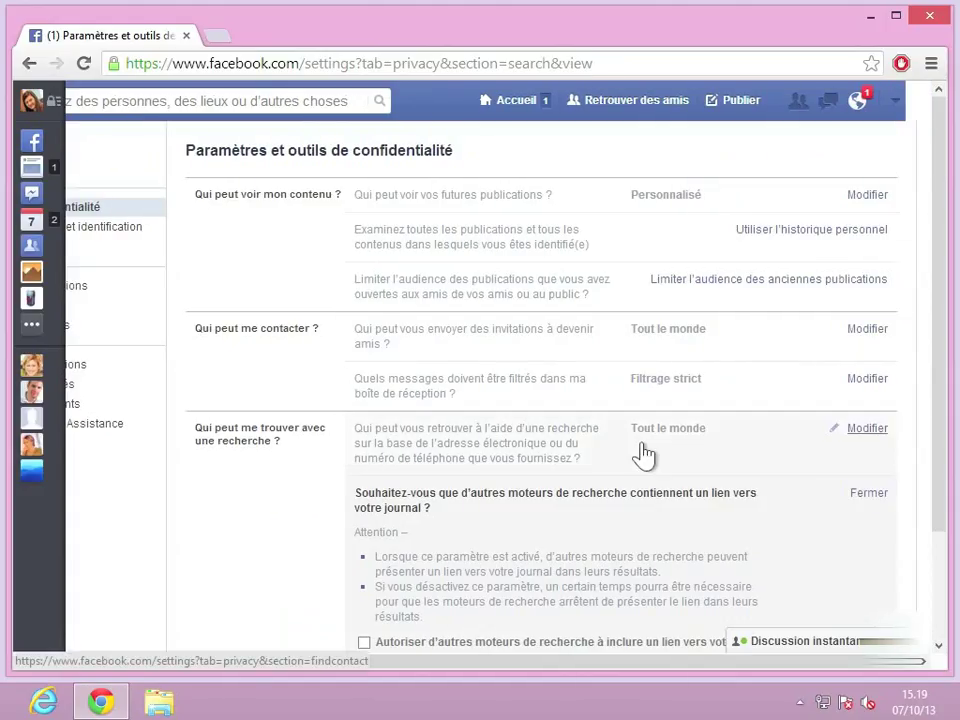
pyautogui.click(869, 437)
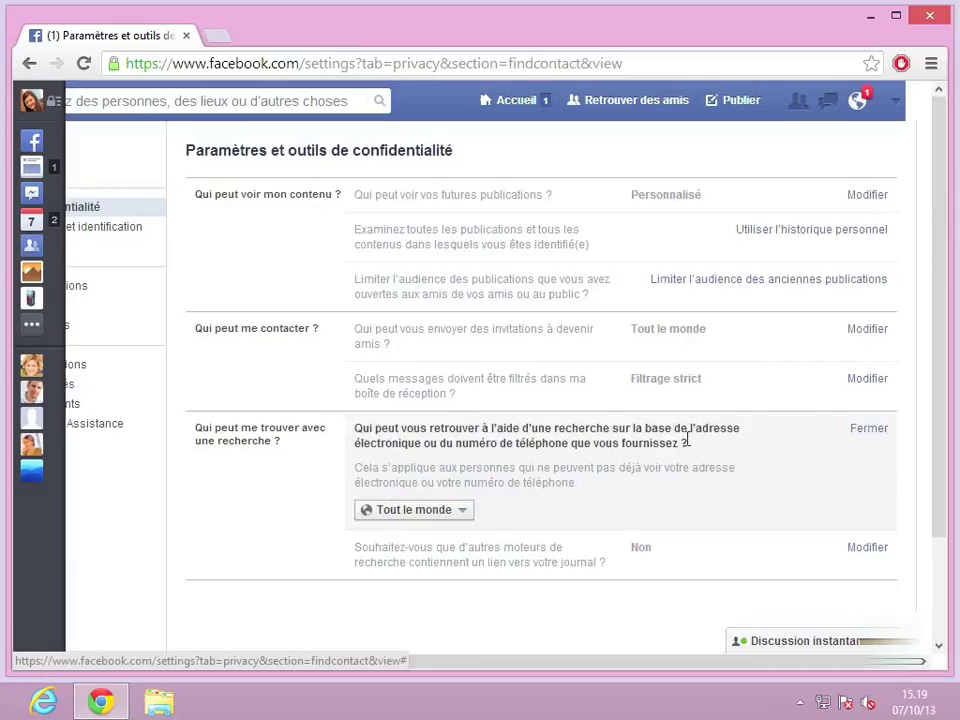
pyautogui.click(463, 512)
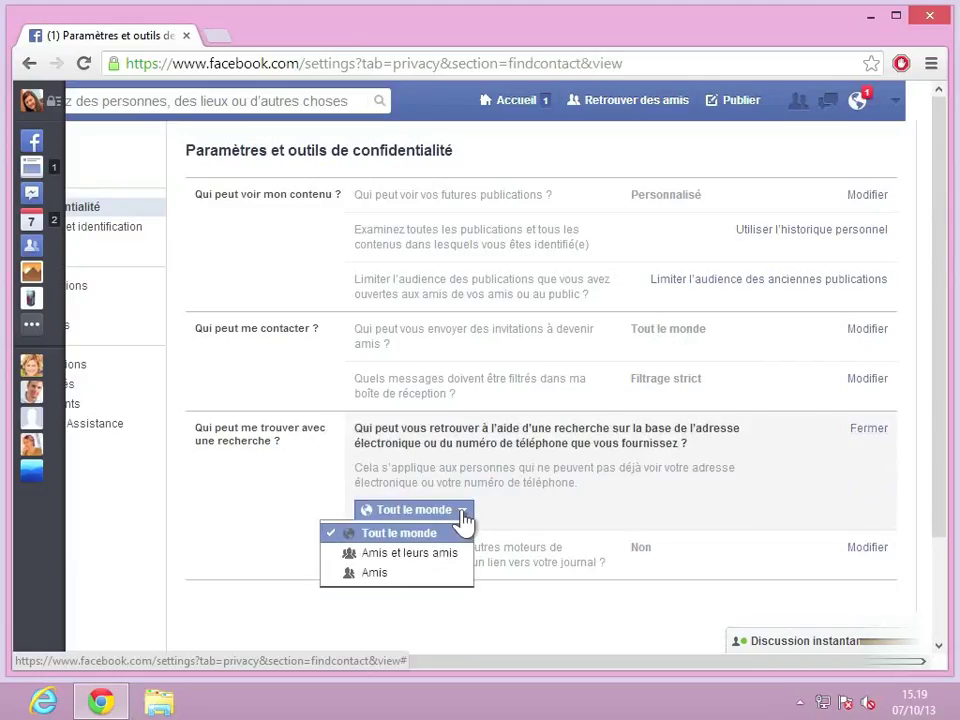
pyautogui.click(380, 562)
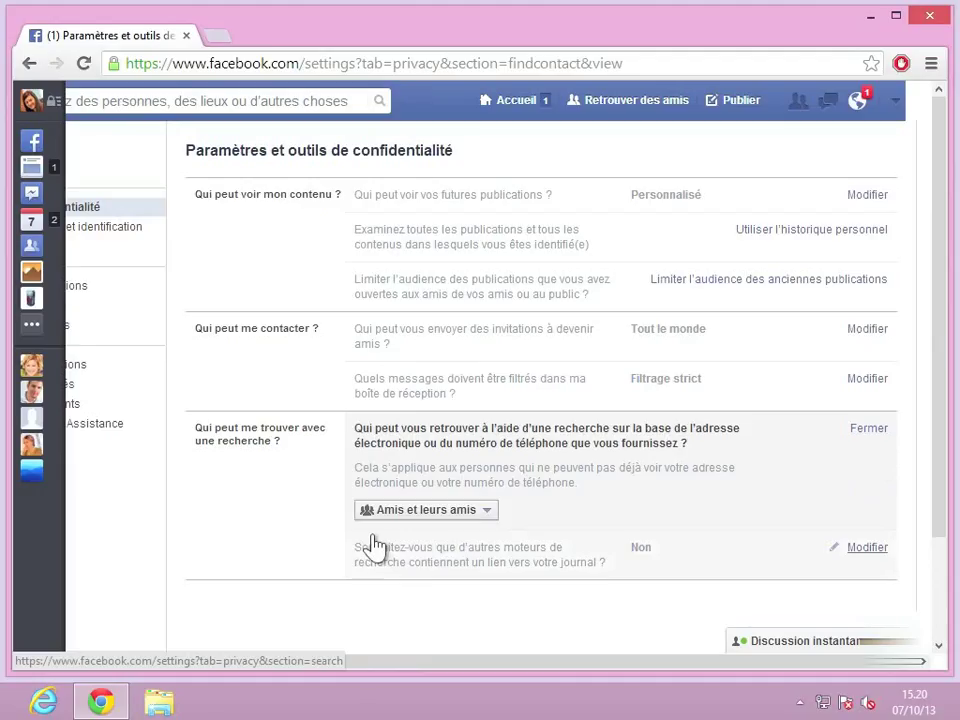
# Step: Open the account's own timeline page
pyautogui.click(30, 104)
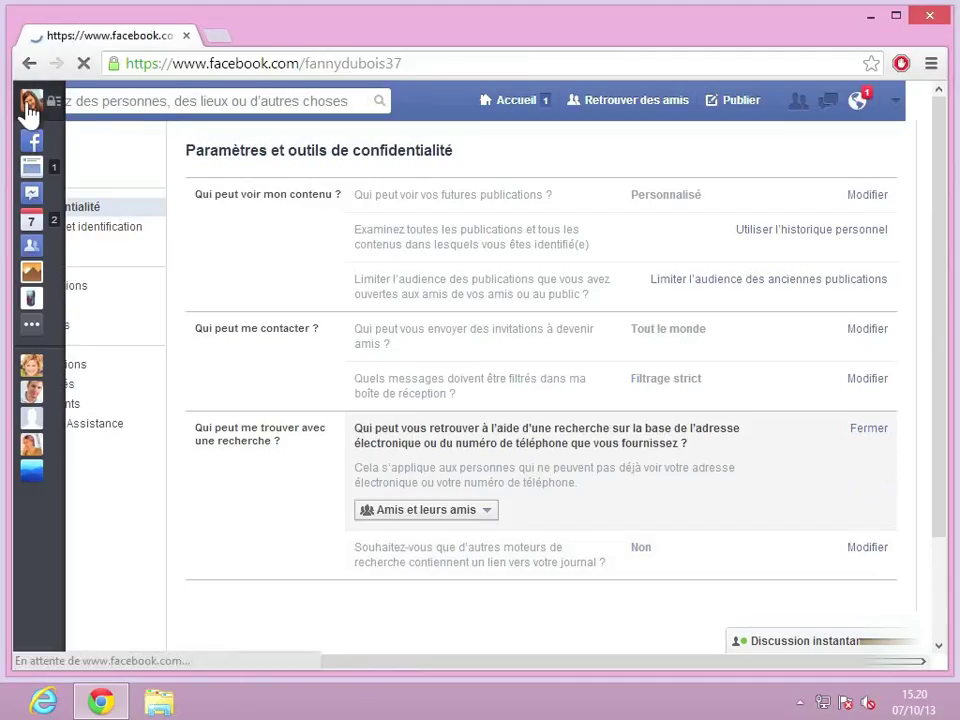